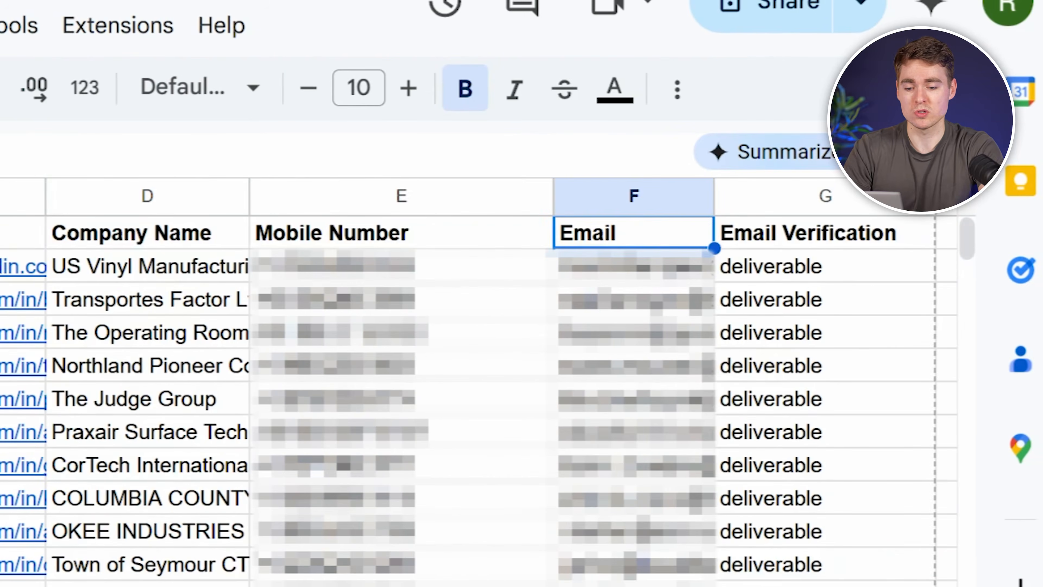
- Examine the Email Verification column of the lead list down through its rows
left_click(809, 233)
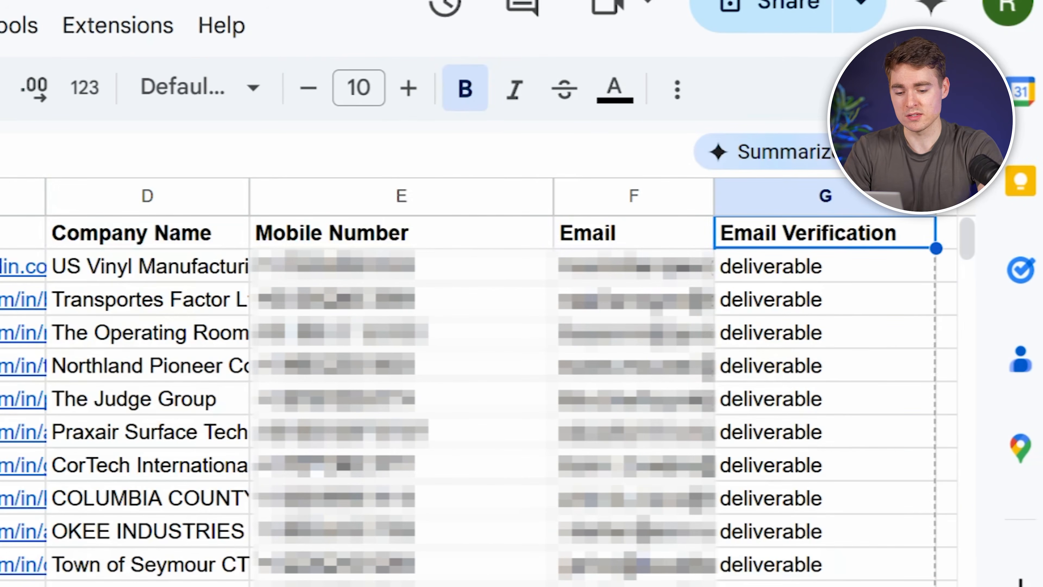
key("Down")
key("Down")
key("Down")
left_click(825, 564)
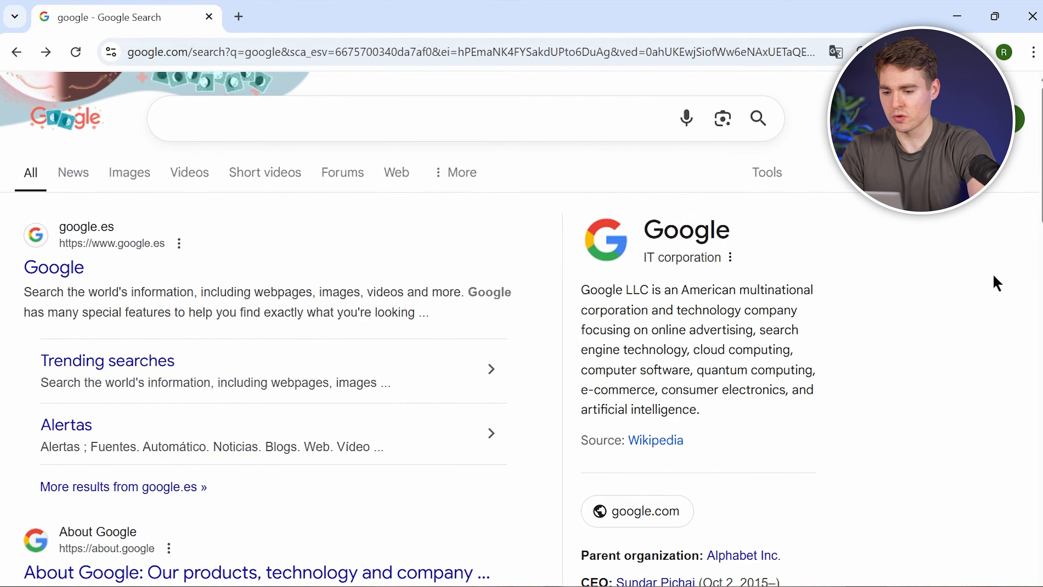
- Search Google for site:linkedin.com/in/ "senior marketing manager" AND ("healthcare" OR "pharma") -beauty -wellness -fitness
left_click(571, 130)
type("site:linkedin.com/in/ \"senior marketing manager\" AND (\"healthcare\" OR \"pharma\") -beauty -wellness -fitness")
key("Return")
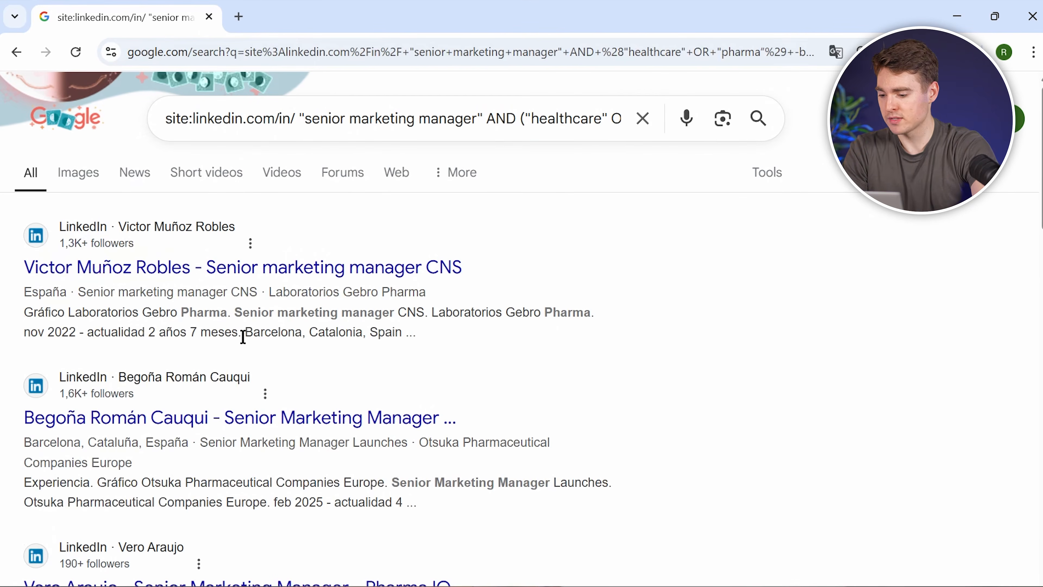
scroll(243, 336, "down", 10)
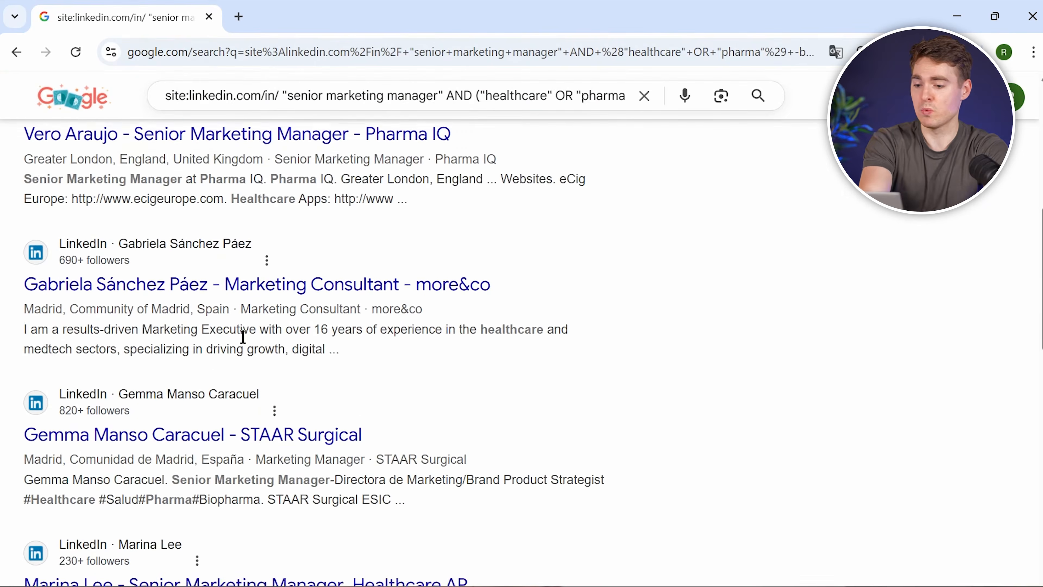
scroll(243, 337, "down", 5)
scroll(243, 339, "up", 15)
- Use Google's Advanced Search to restrict the LinkedIn profile query to the region United Kingdom and run it
left_click(766, 183)
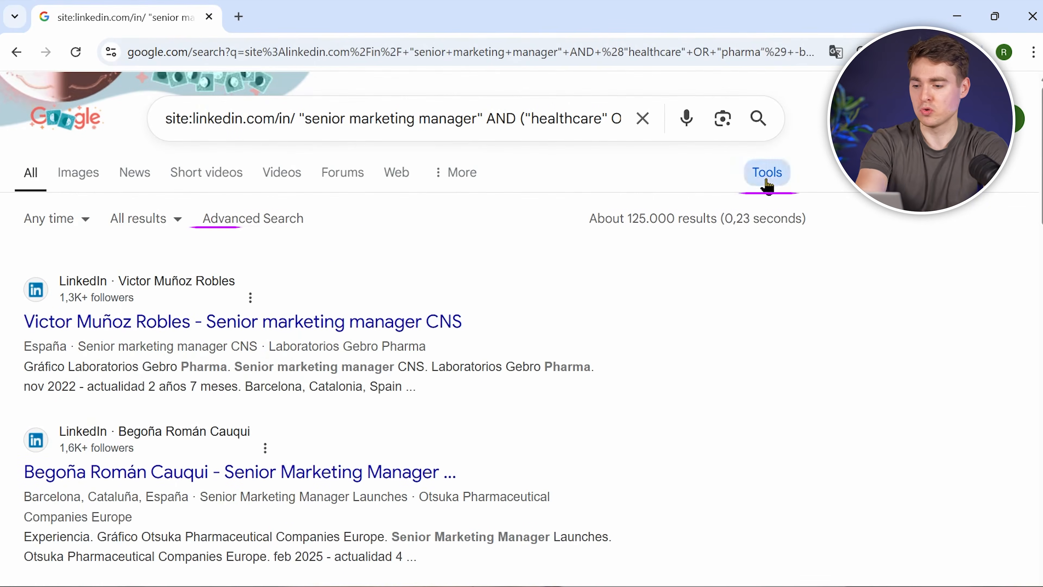
left_click(208, 222)
scroll(382, 392, "down", 5)
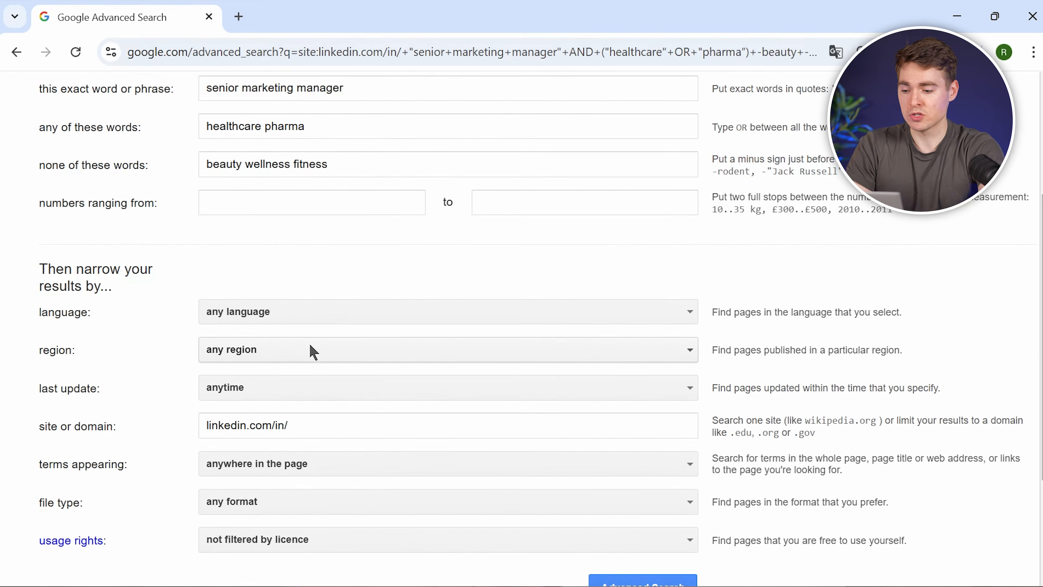
left_click(310, 345)
scroll(311, 553, "down", 20)
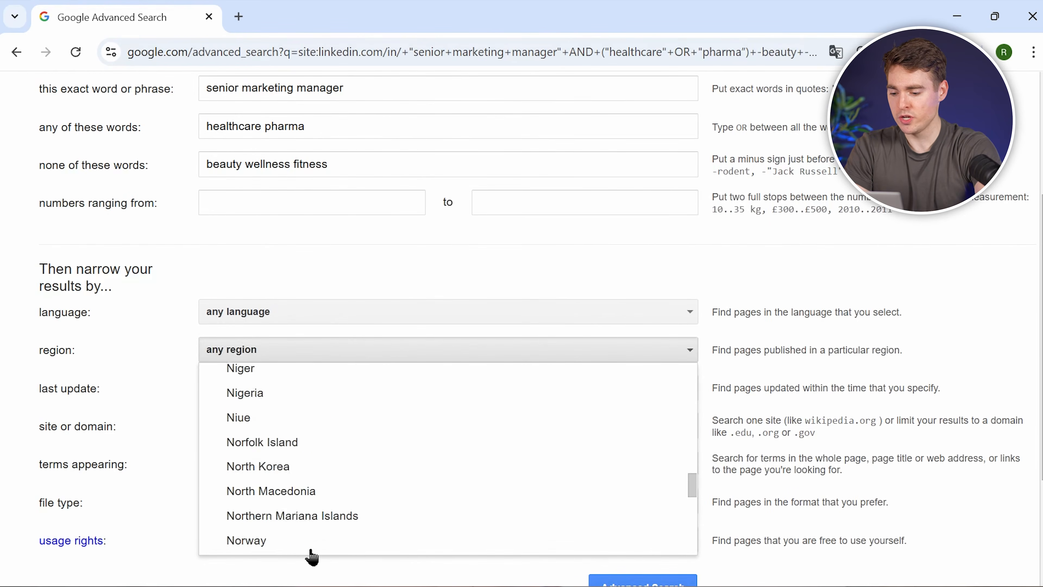
scroll(311, 553, "down", 20)
scroll(310, 552, "up", 7)
left_click(315, 508)
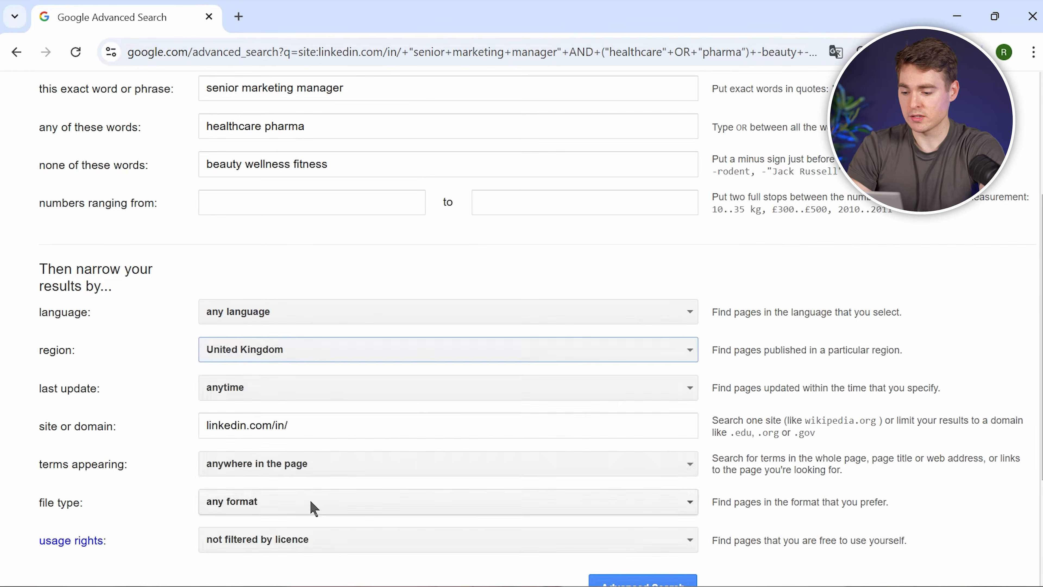
left_click(666, 580)
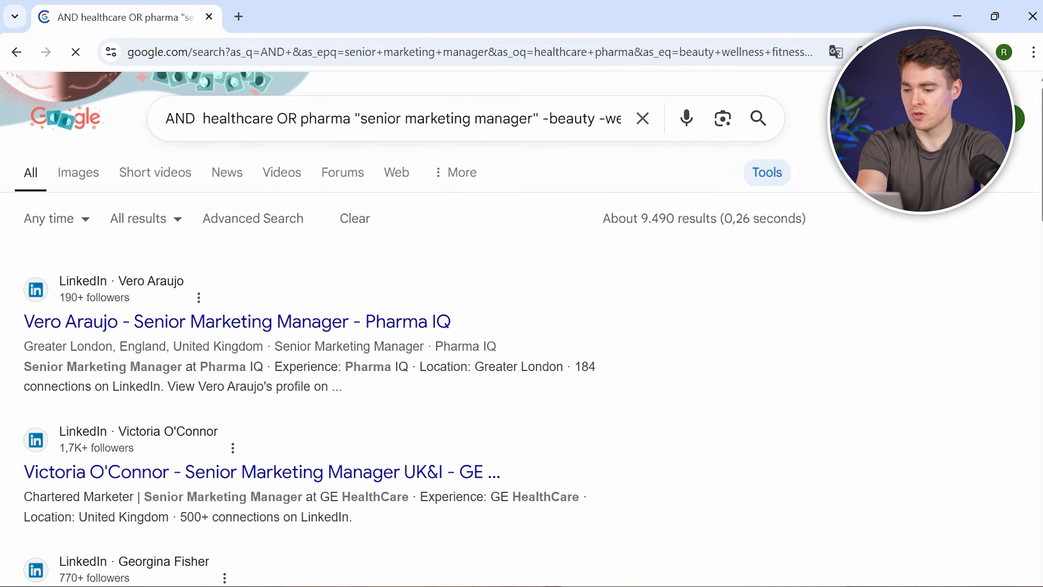
scroll(437, 411, "down", 5)
scroll(438, 413, "down", 1)
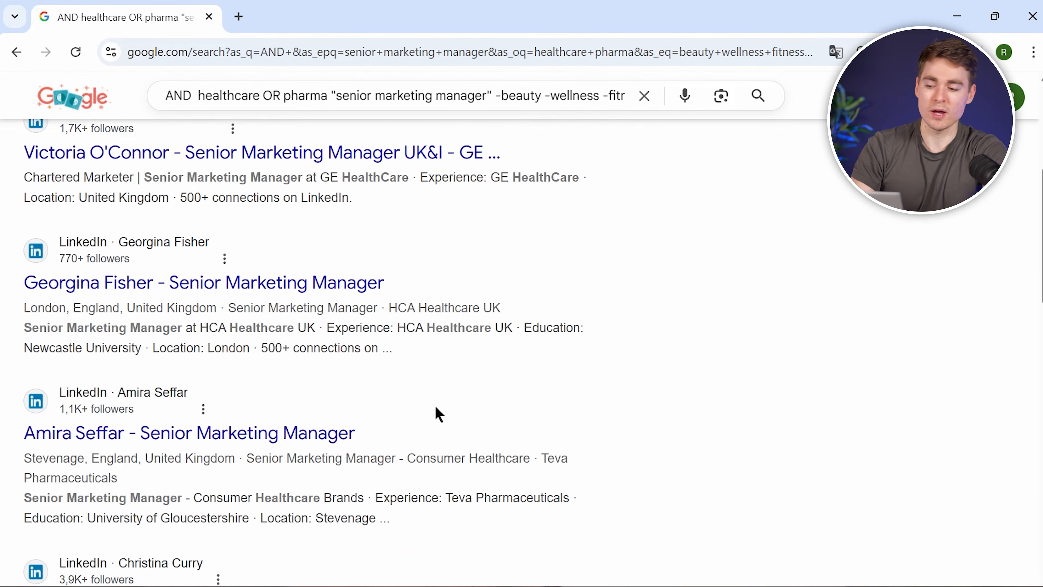
scroll(436, 412, "down", 2)
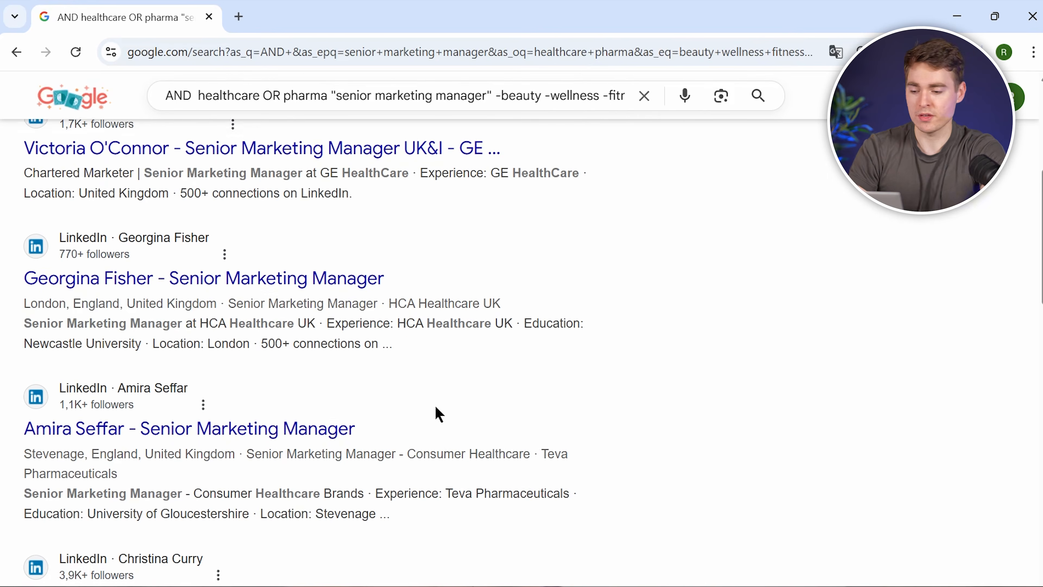
scroll(436, 413, "up", 10)
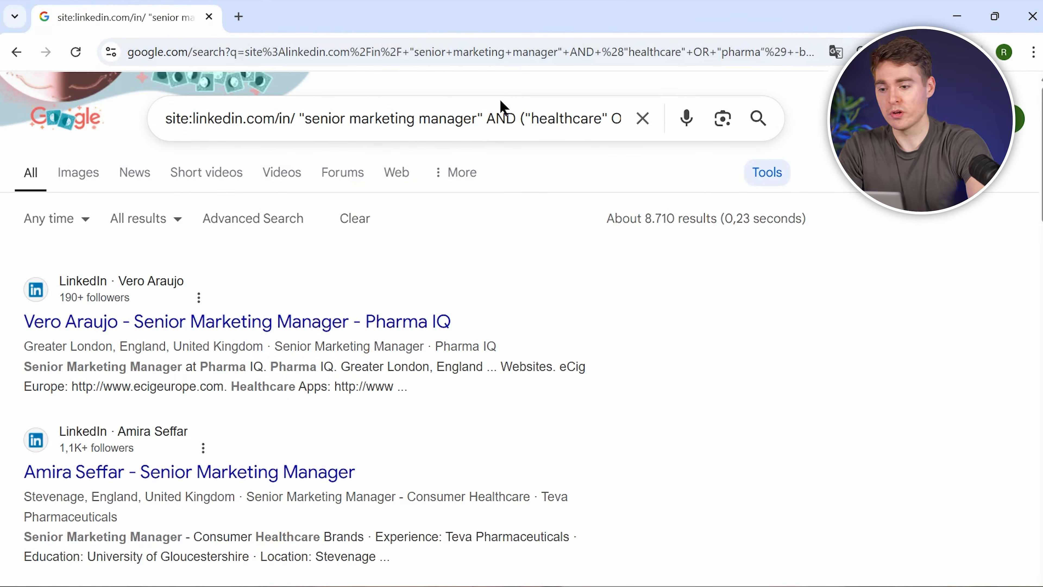
- Search for easyscraper in a new browser tab and open the Easy Scraper extension page
left_click(241, 16)
type("easyscrape")
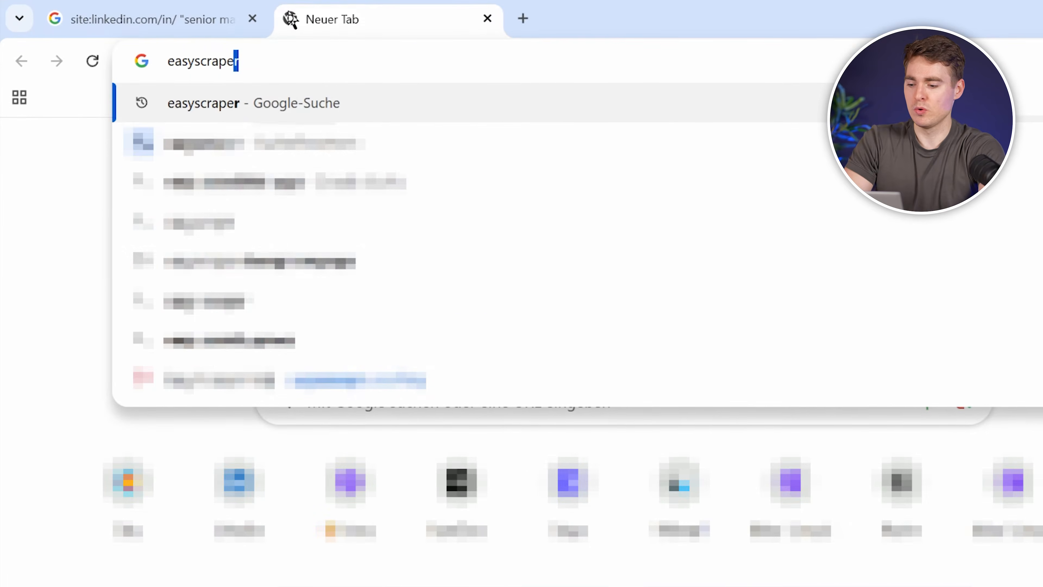
type("r")
key("Return")
left_click(316, 442)
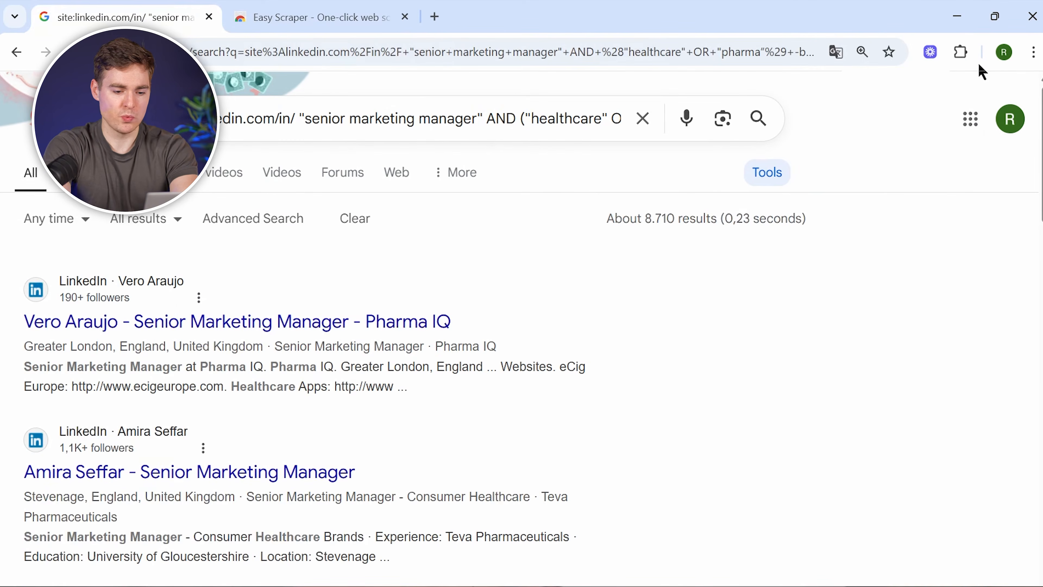
- Launch the Easy Scraper extension on the LinkedIn search results and position its window beside the listed profiles
left_click(961, 52)
left_click(800, 377)
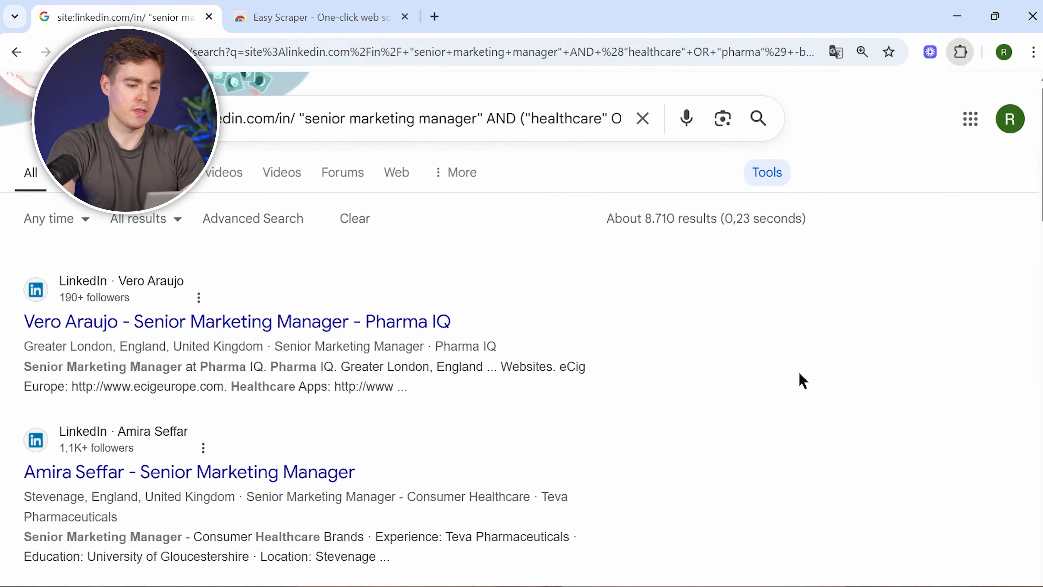
left_click_drag(437, 105, 803, 102)
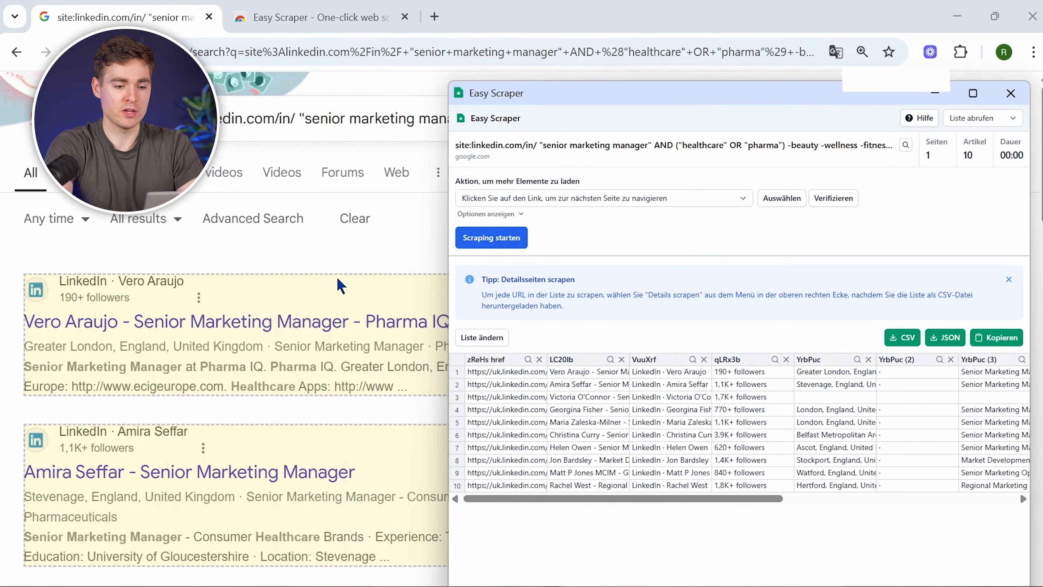
left_click_drag(558, 97, 601, 93)
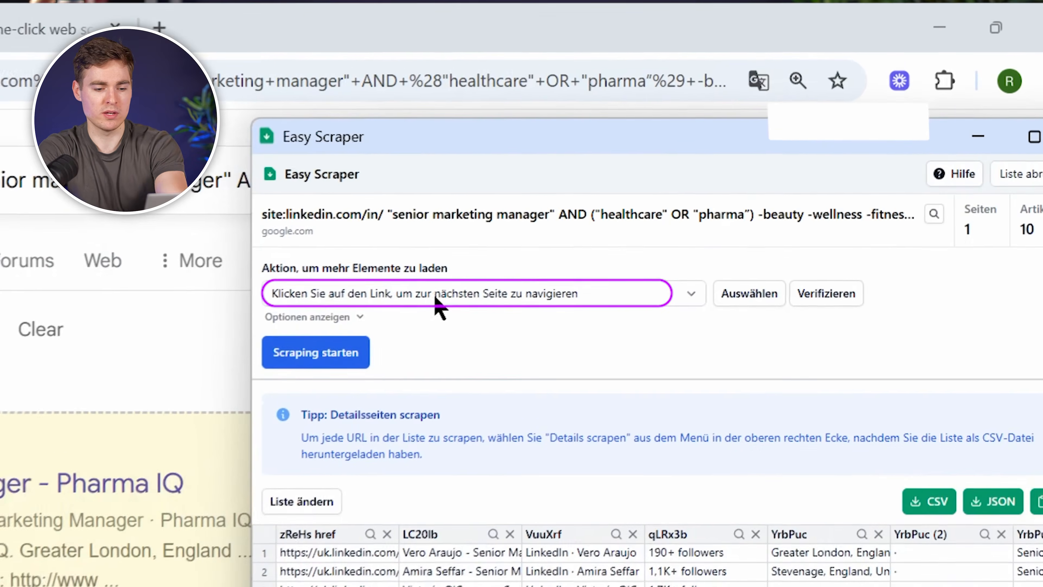
- Assign the Next link below the Google results as the scraper's element for navigating to the next page
left_click(769, 303)
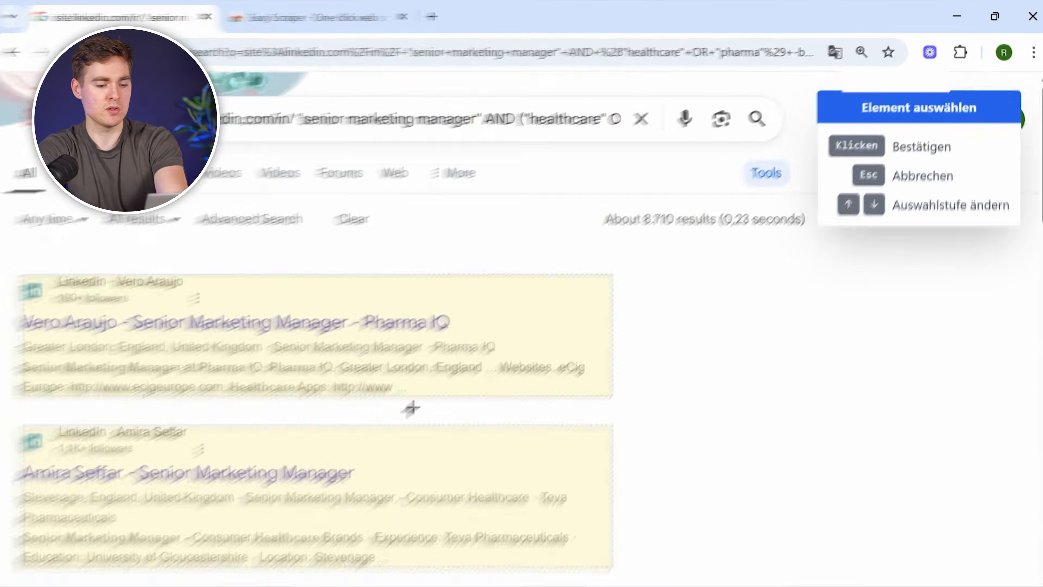
scroll(413, 407, "down", 10)
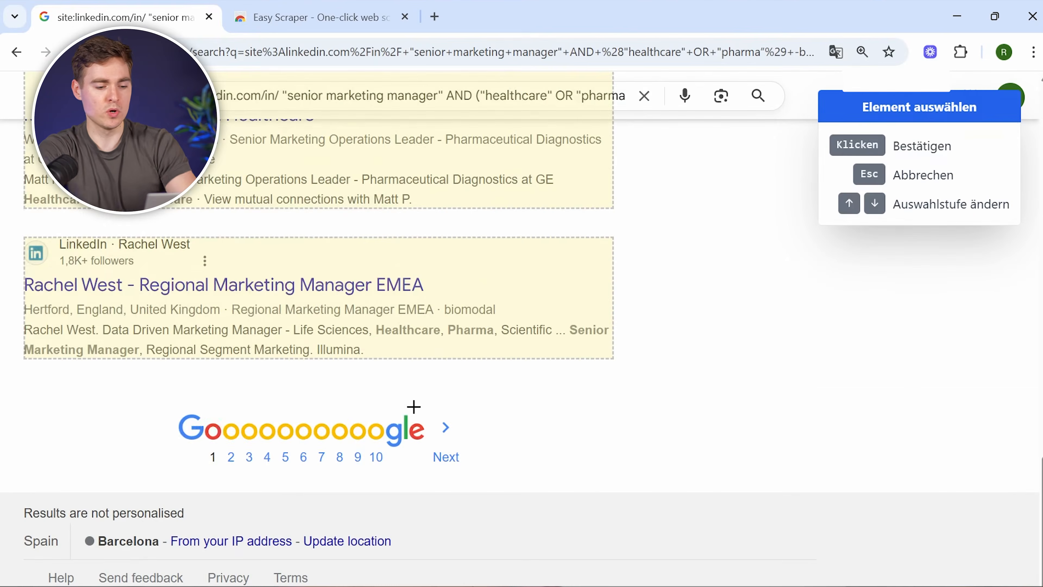
left_click(445, 457)
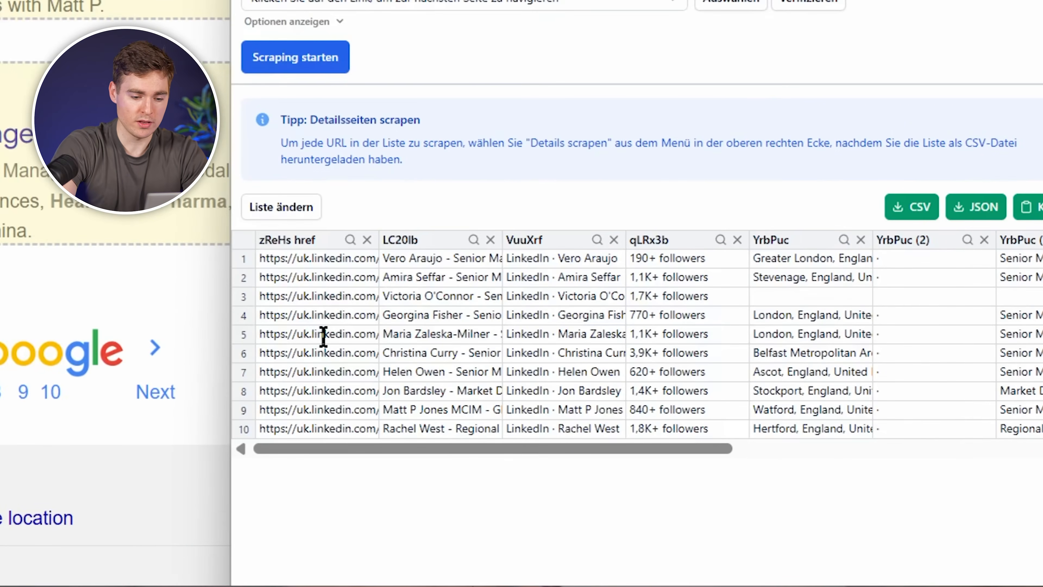
- Review the scraper's preview columns, scrape the Google result pages, and download the collected list as a CSV file
scroll(323, 336, "right", 5)
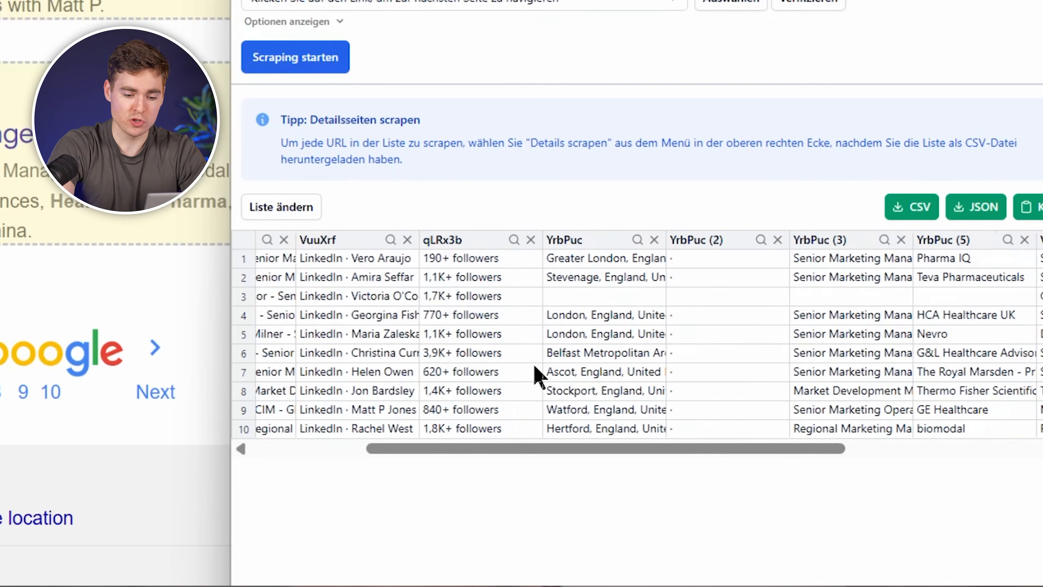
scroll(538, 374, "right", 5)
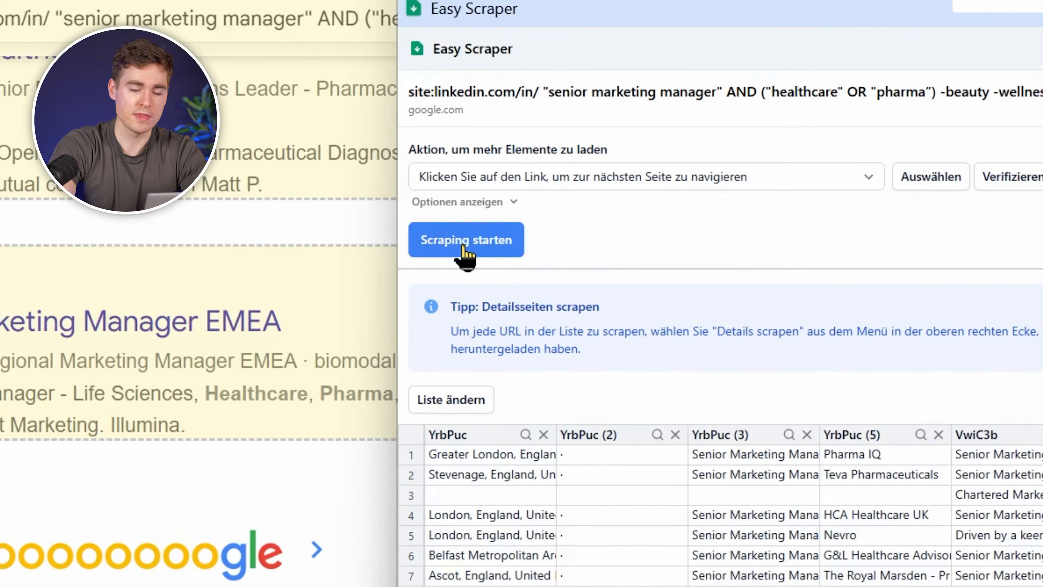
left_click(464, 242)
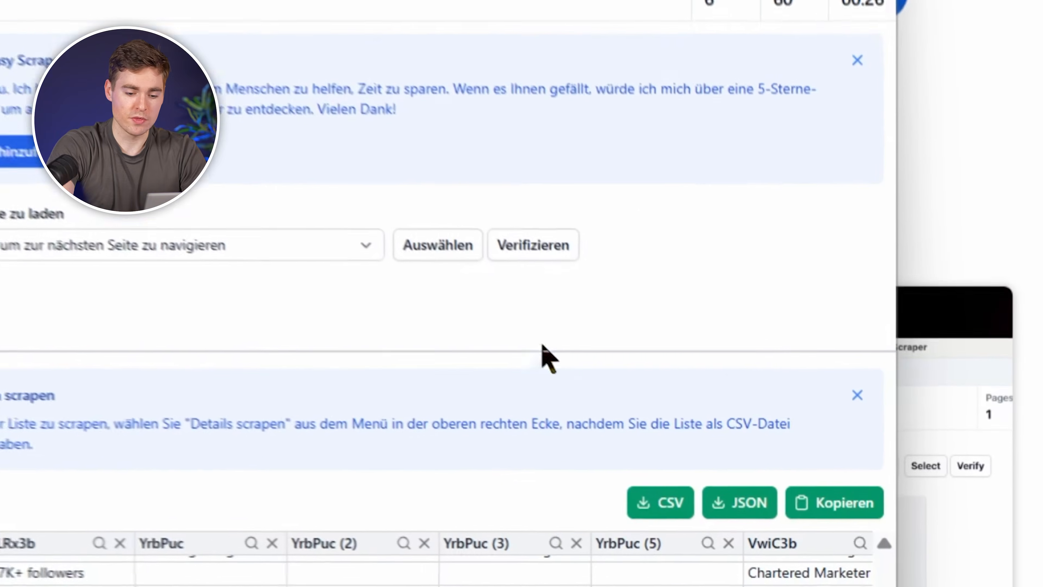
left_click(655, 498)
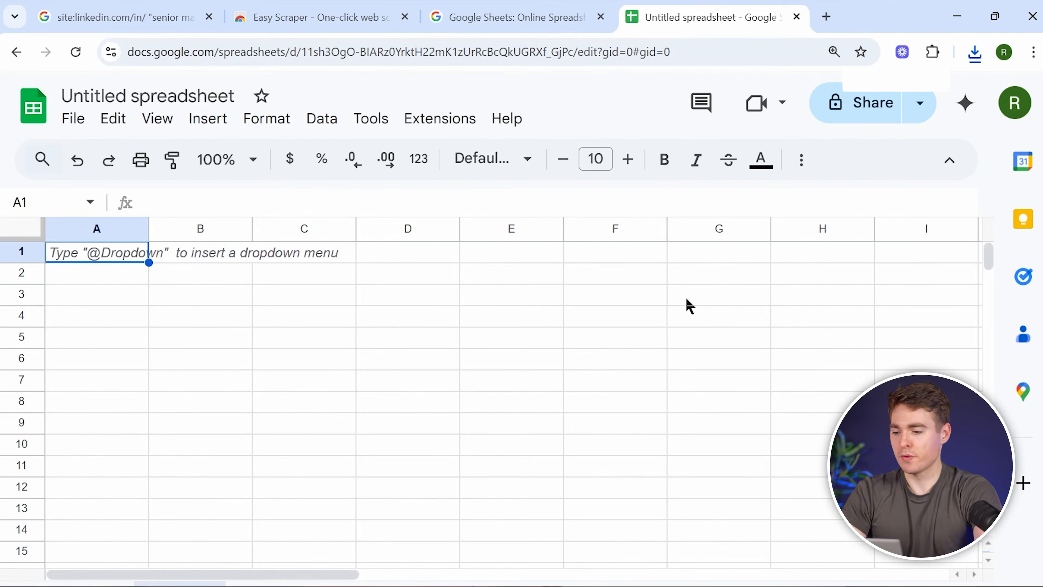
- Import the downloaded google-2025-05-16 (1).csv into the blank spreadsheet, using Replace current sheet as the import location
left_click(73, 118)
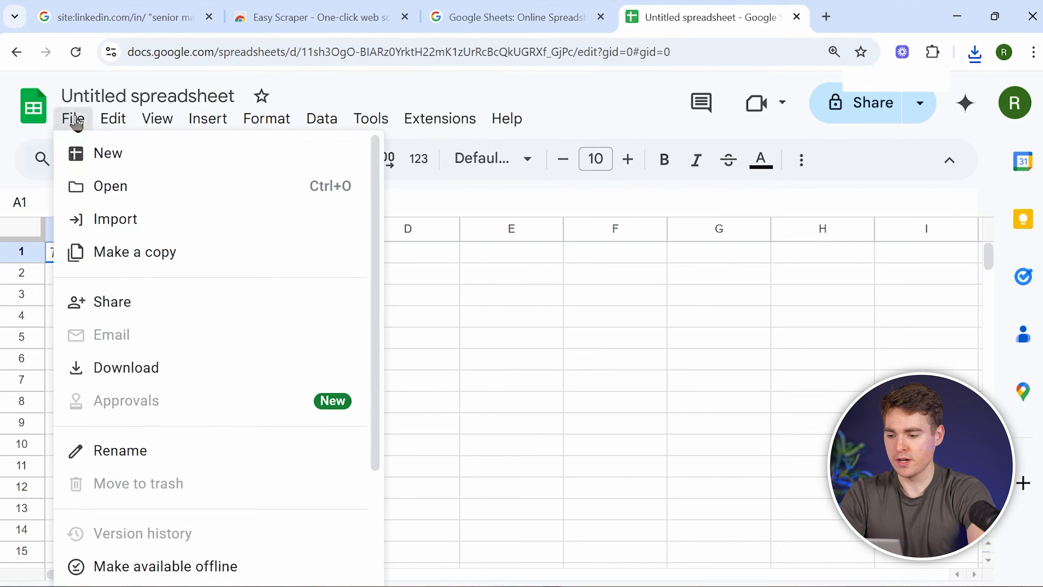
left_click(148, 219)
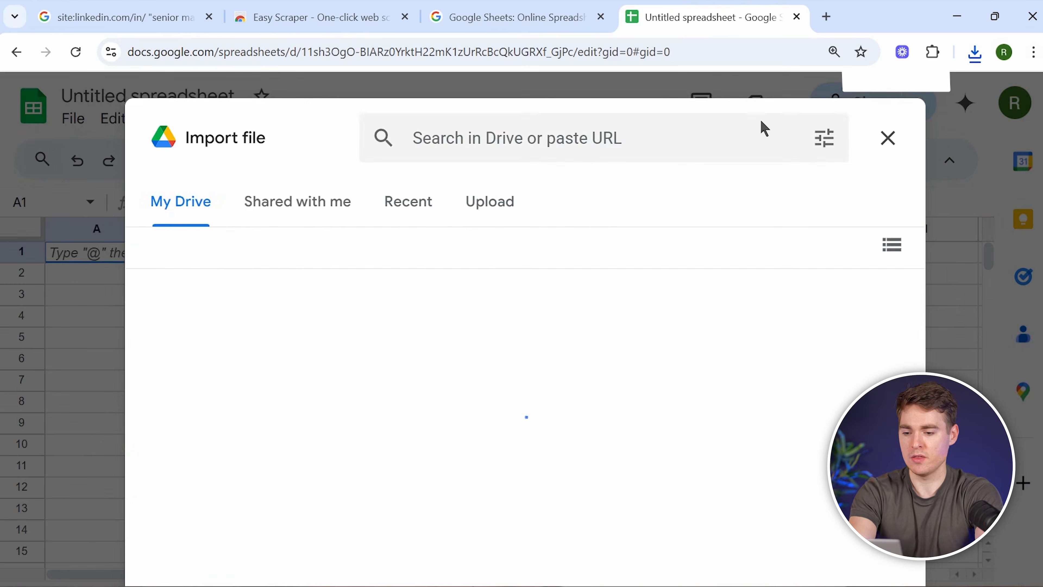
left_click(498, 215)
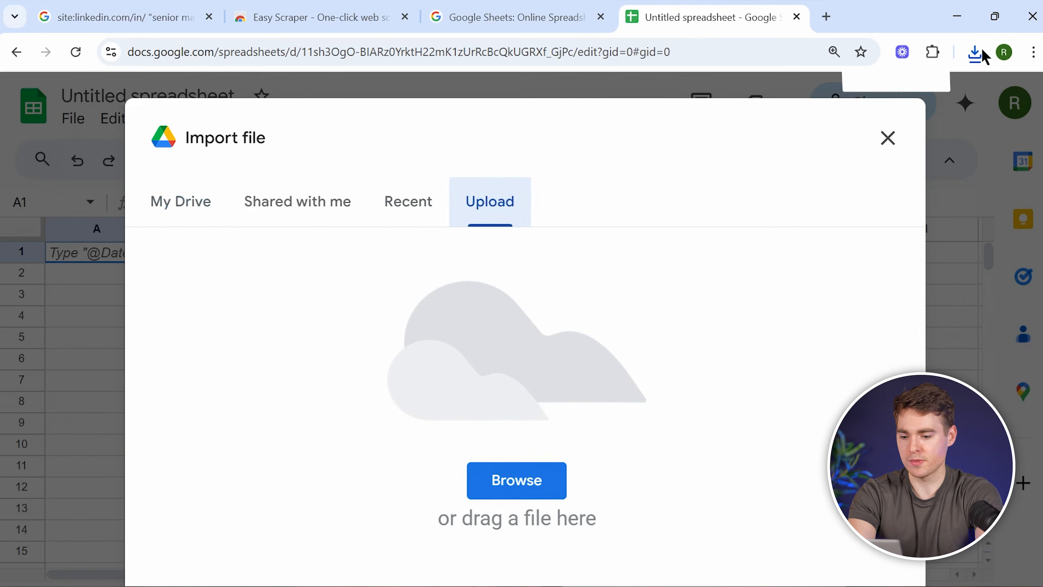
left_click(984, 56)
left_click_drag(834, 123, 585, 346)
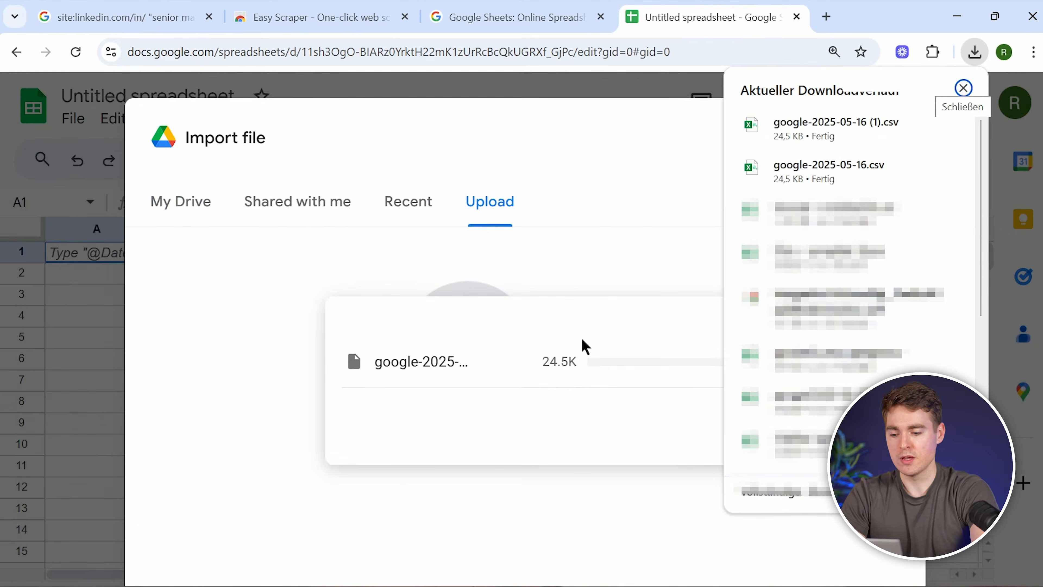
left_click(381, 374)
left_click(407, 396)
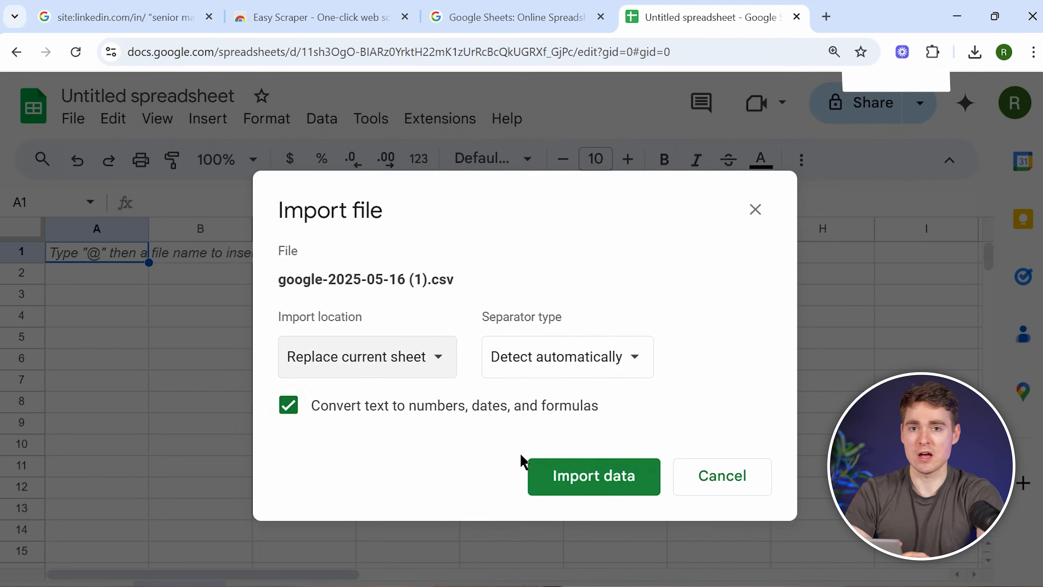
left_click(543, 478)
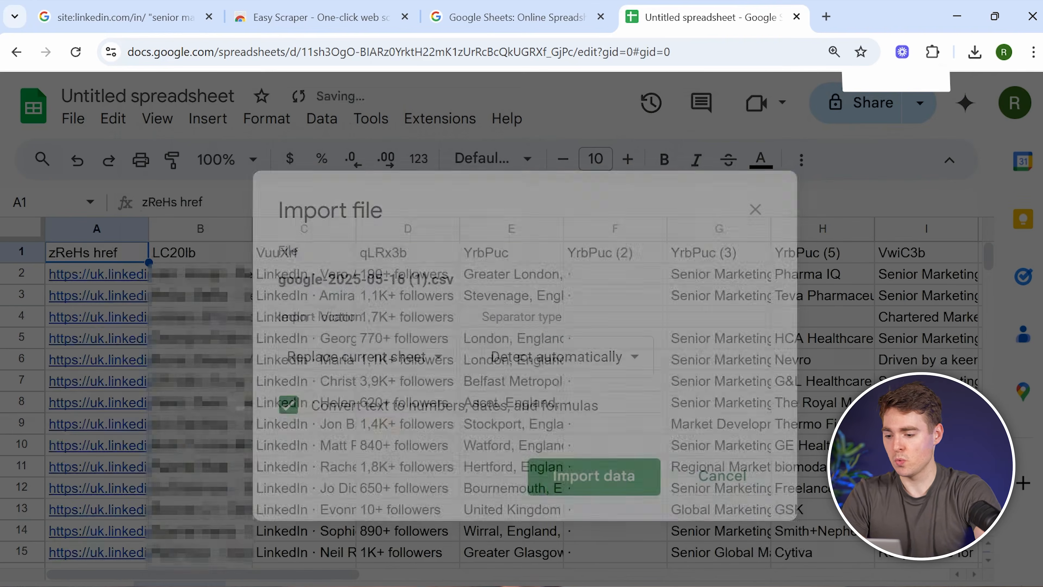
- Check how far the imported rows and columns extend, and widen column B
key("ctrl+Down")
key("ctrl+Up")
key("ctrl+Right")
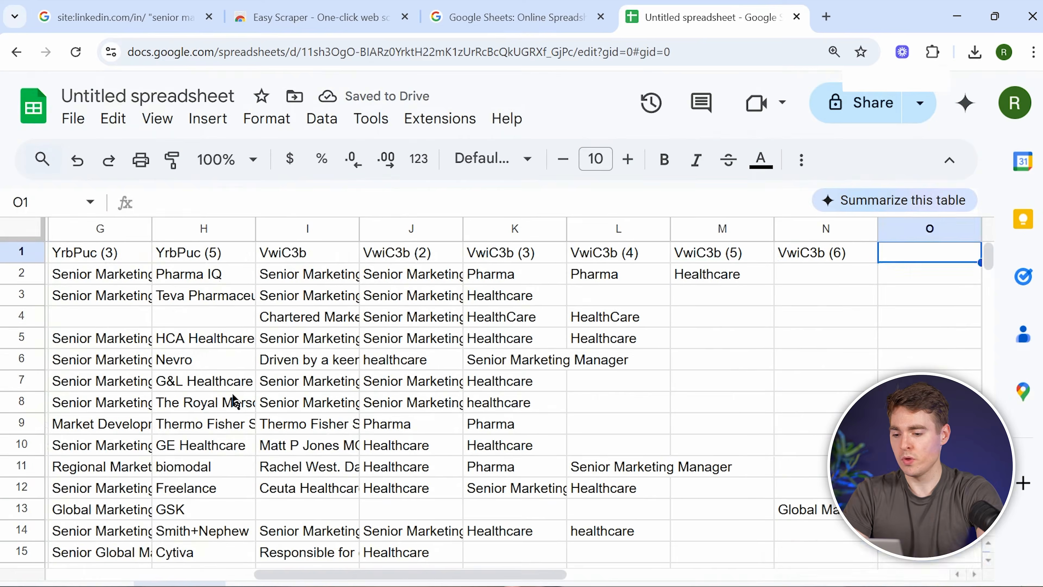
key("Left")
key("Left")
key("Left")
key("Left")
key("Left")
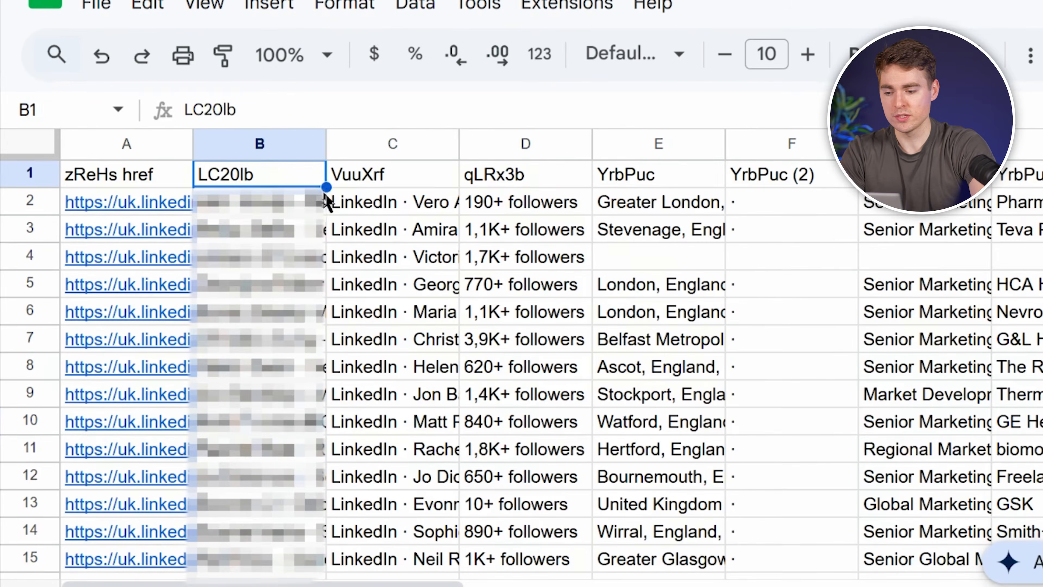
left_click_drag(326, 144, 440, 143)
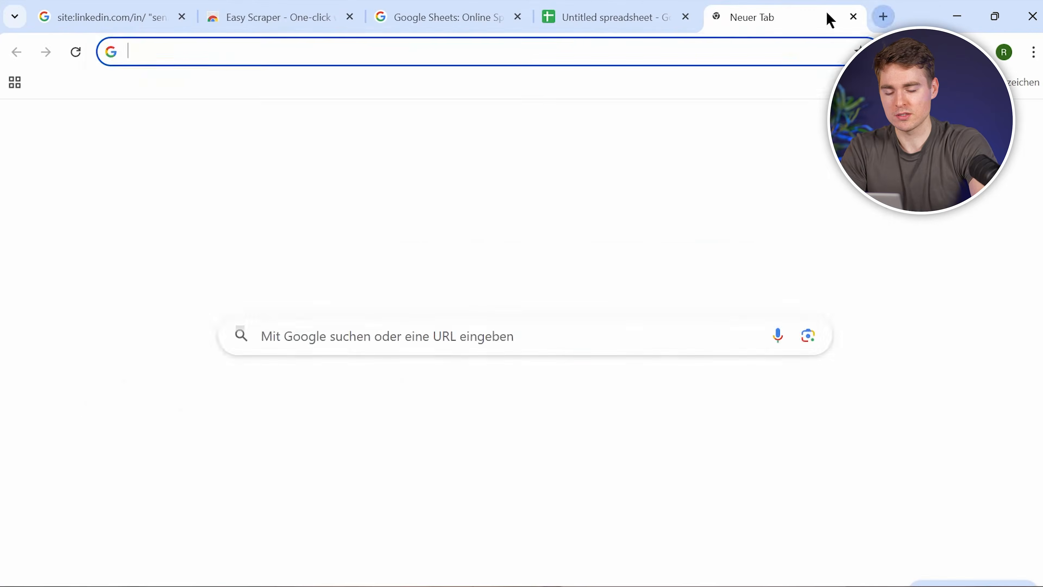
- Switch to ChatGPT in the new browser tab and attach the downloaded google-2025-05-16 (1).csv to a new chat
type("chat")
key("Return")
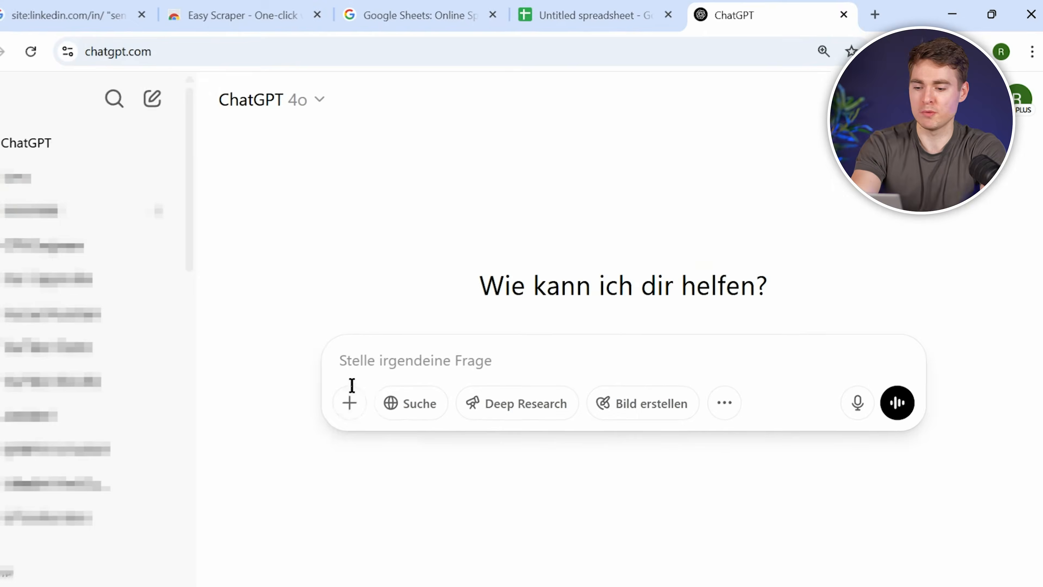
left_click(347, 403)
left_click(407, 378)
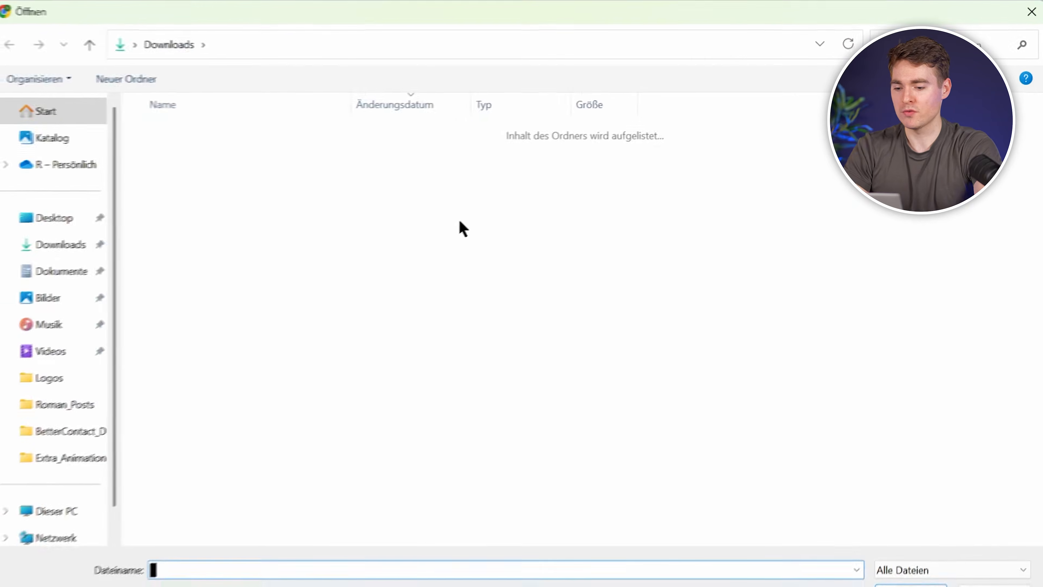
double_click(331, 154)
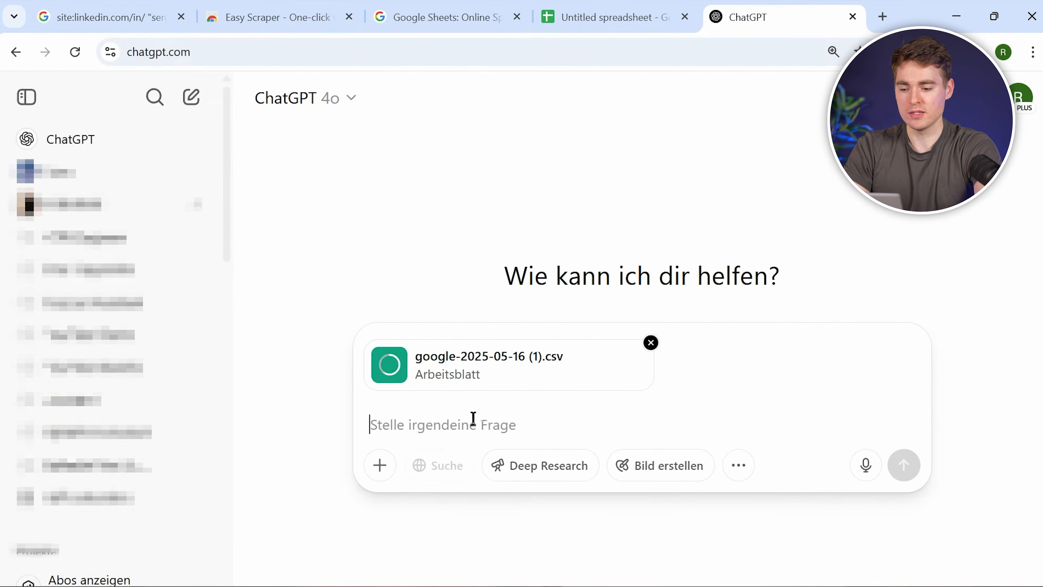
- Ask ChatGPT to extract each person's first name and last name into new columns appended to the current sheet, and download the updated file
type("Extract the first name and last name of the person, and put each in a new column, and append them to the current sheet. Output me the new sheet as download.")
key("Return")
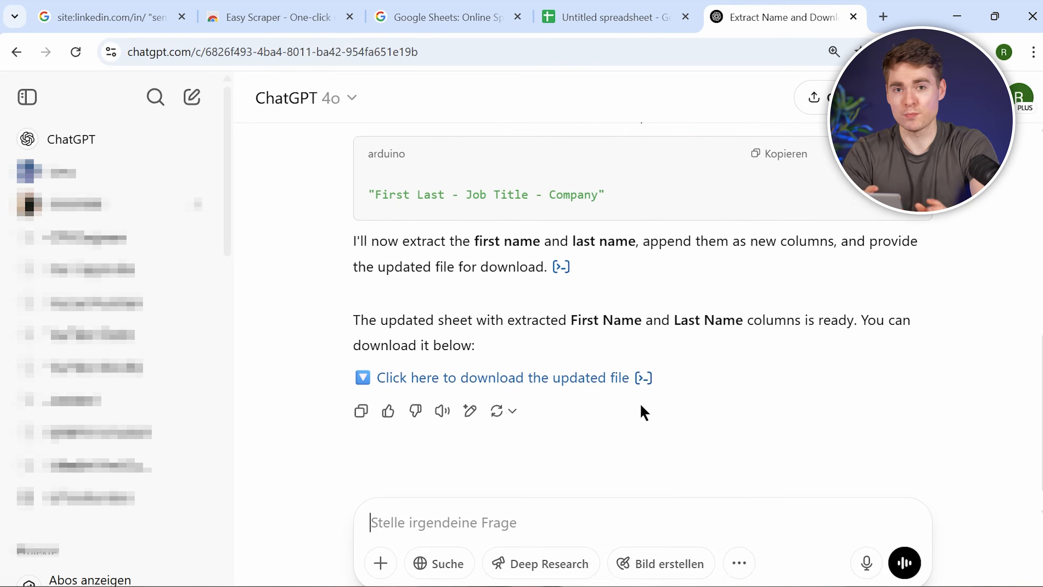
left_click(608, 382)
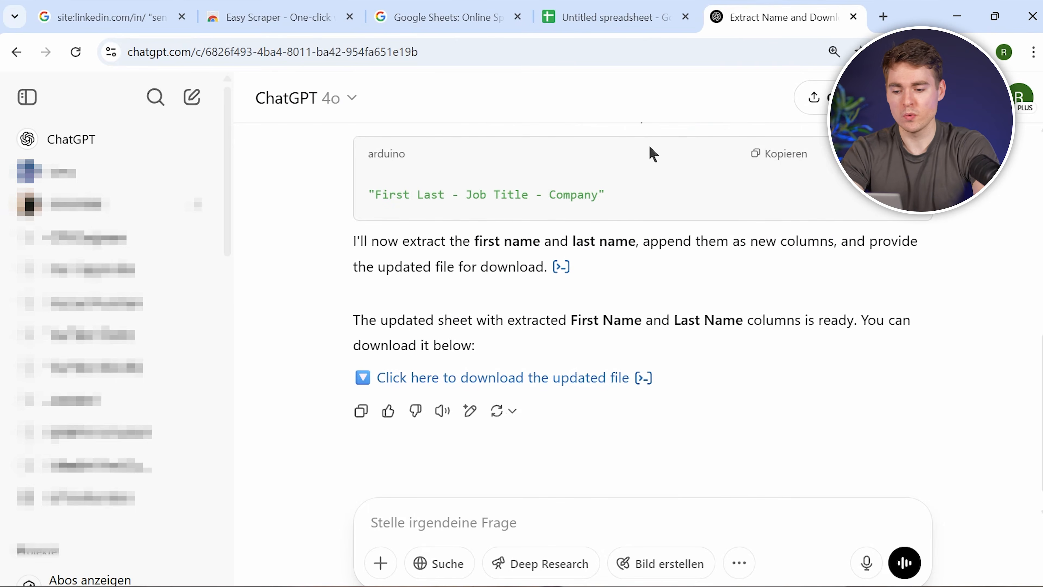
- Add a new sheet to the Google Sheets spreadsheet and import the downloaded updated_google_sheet.csv into it, using Replace current sheet as the import location
left_click(636, 9)
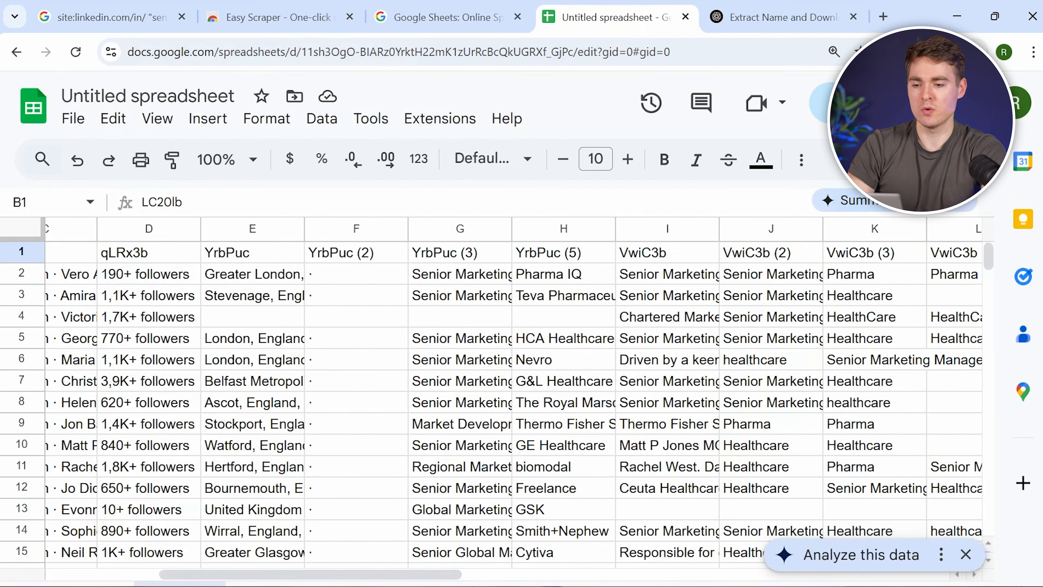
left_click(60, 584)
left_click(66, 124)
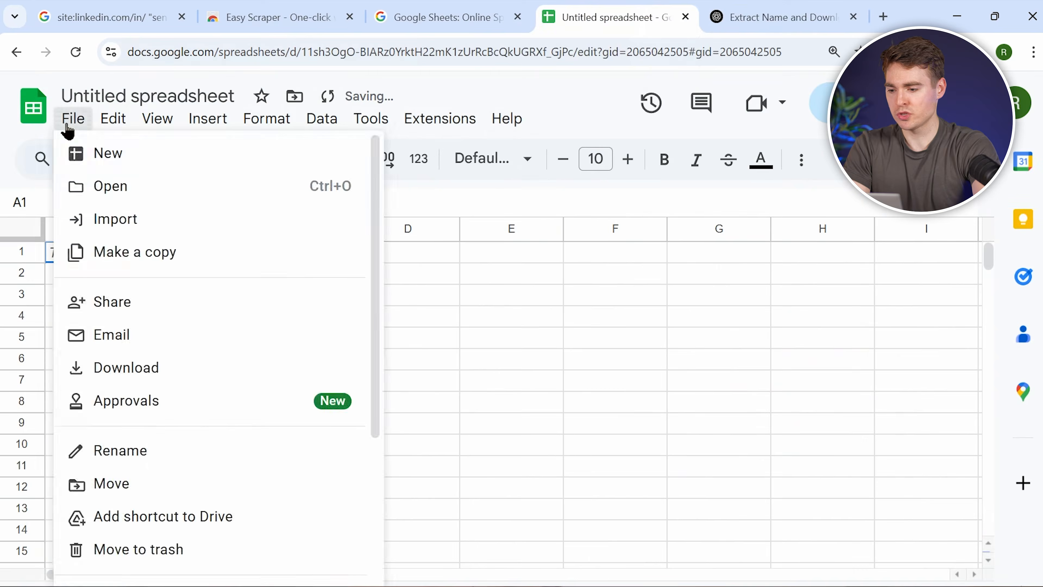
left_click(134, 215)
left_click(495, 202)
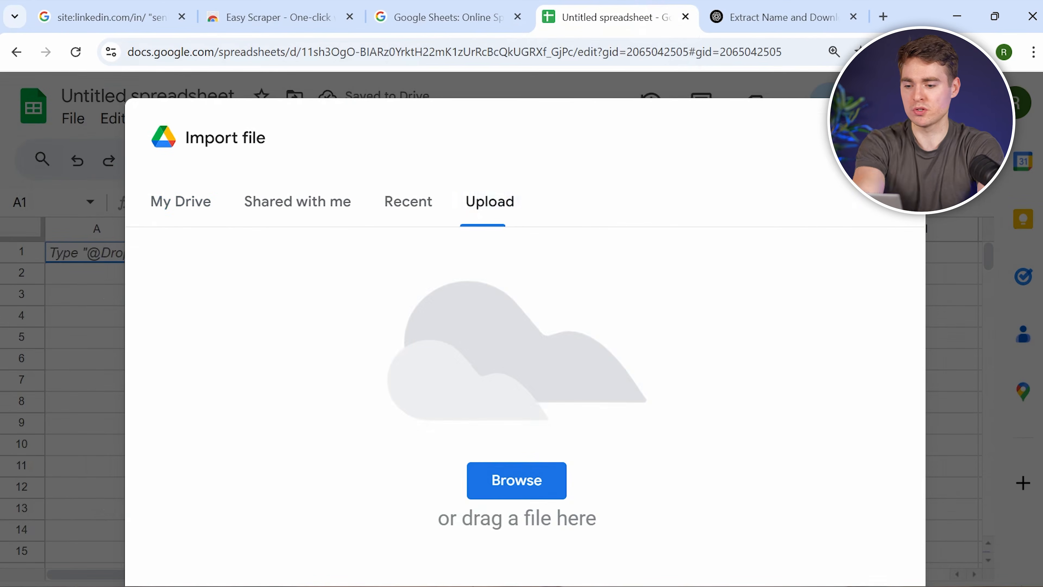
left_click(978, 52)
left_click_drag(846, 129, 475, 347)
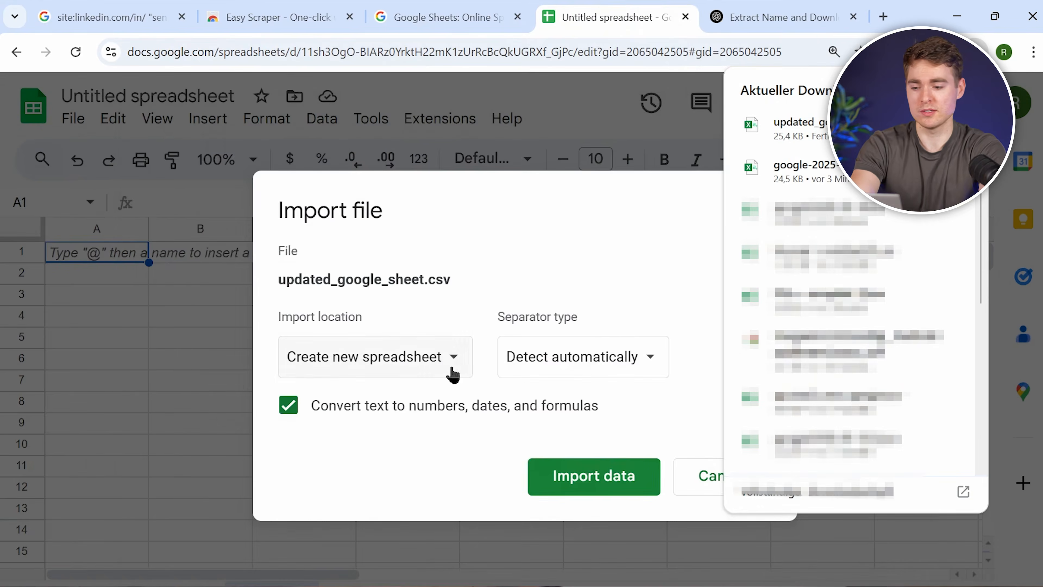
left_click(454, 372)
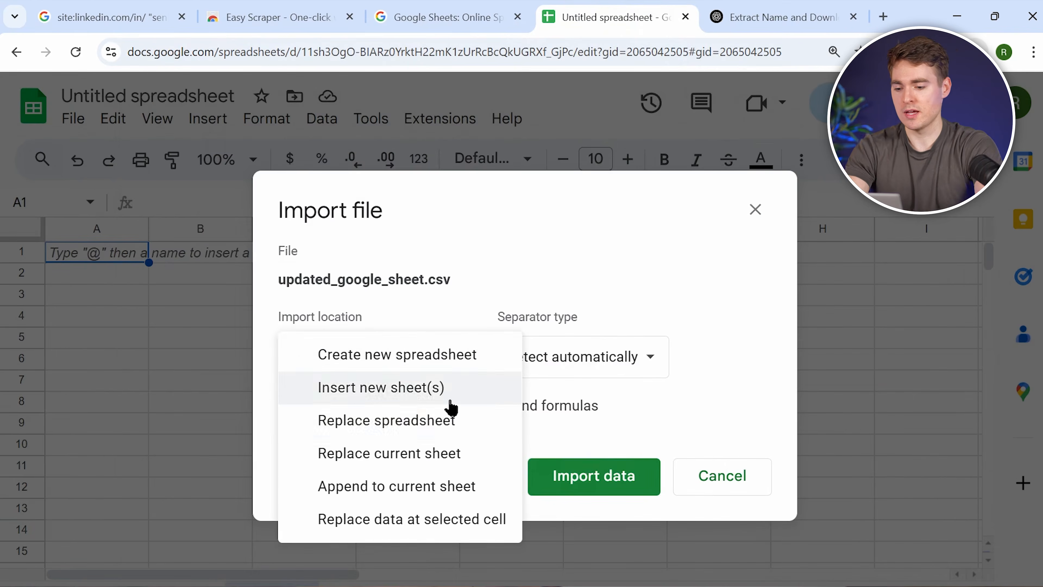
left_click(451, 450)
left_click(581, 489)
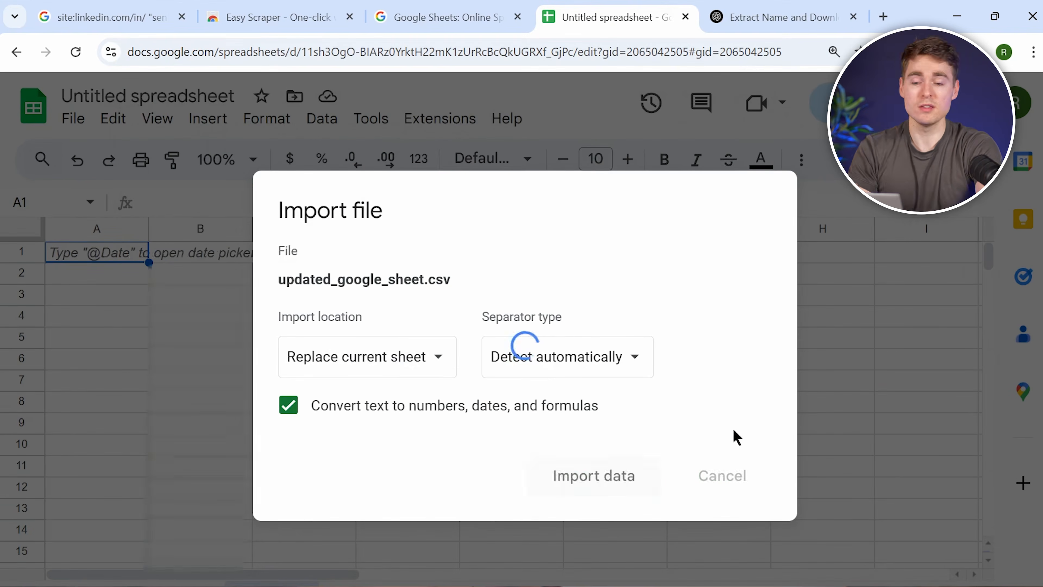
scroll(752, 364, "right", 10)
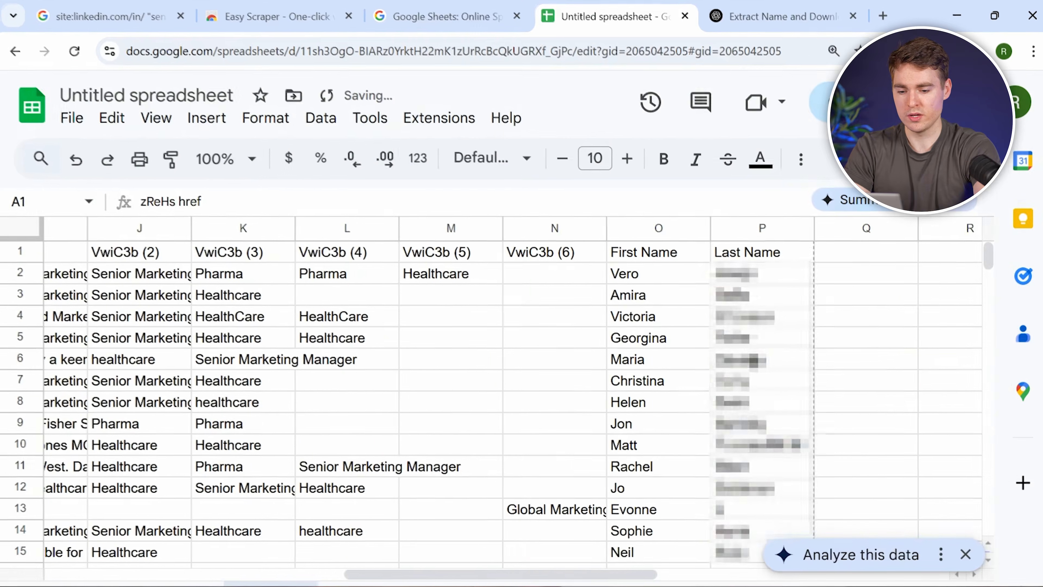